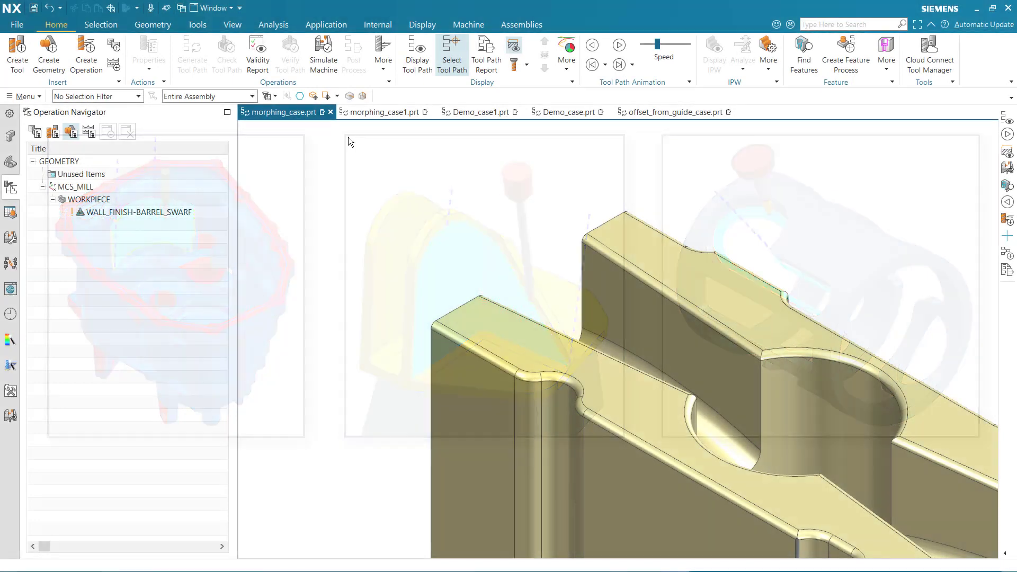
Step: In morphing_case1.prt, open the barrel swarf operation and display its walls, upper and lower curves
left_click(369, 114)
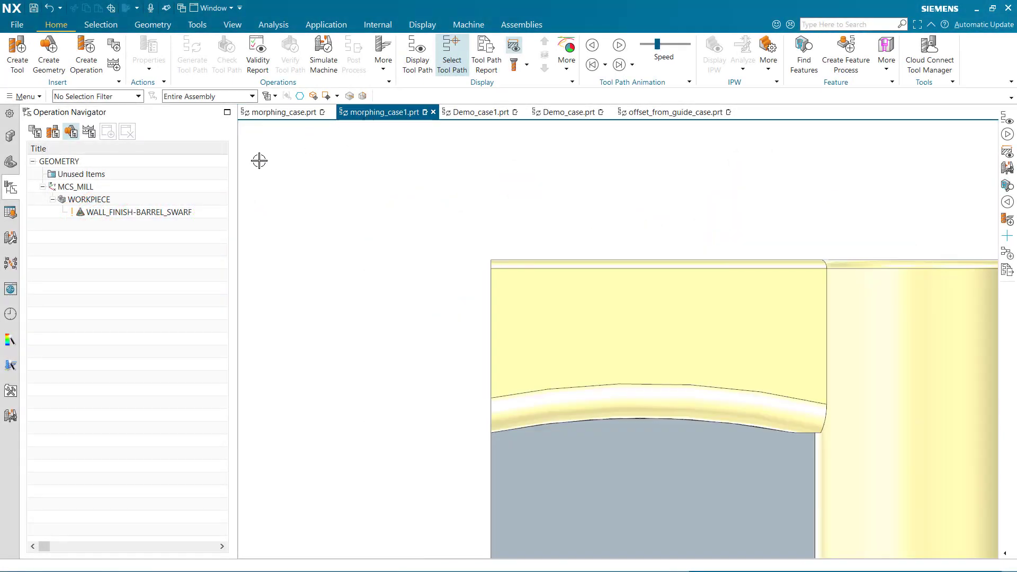
double_click(183, 212)
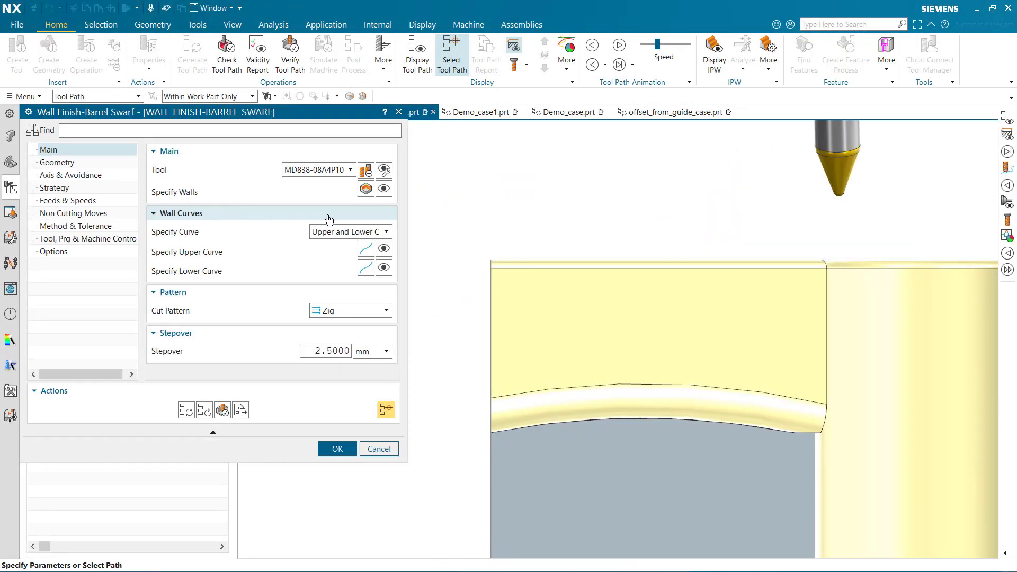
left_click(383, 189)
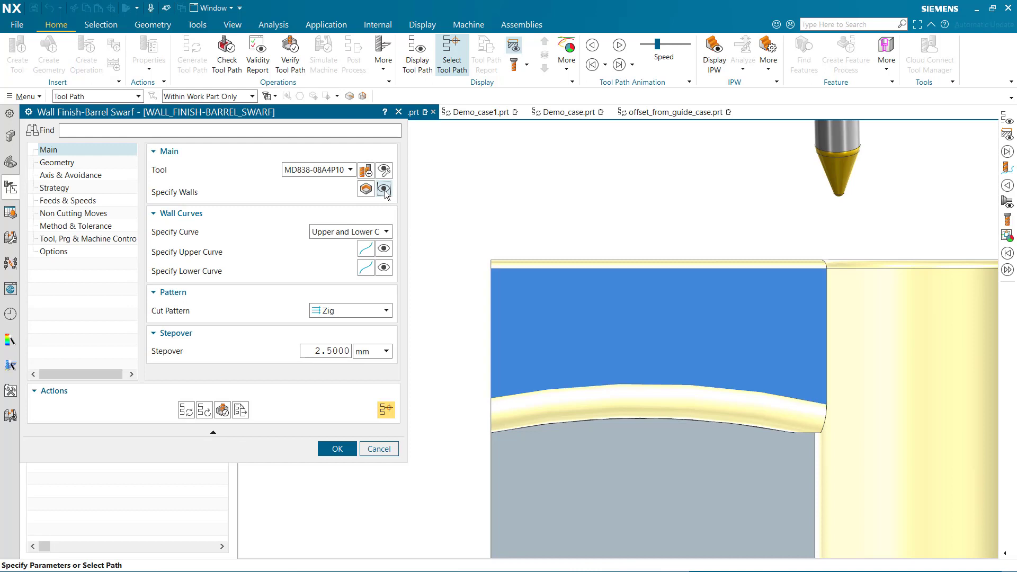
left_click(384, 248)
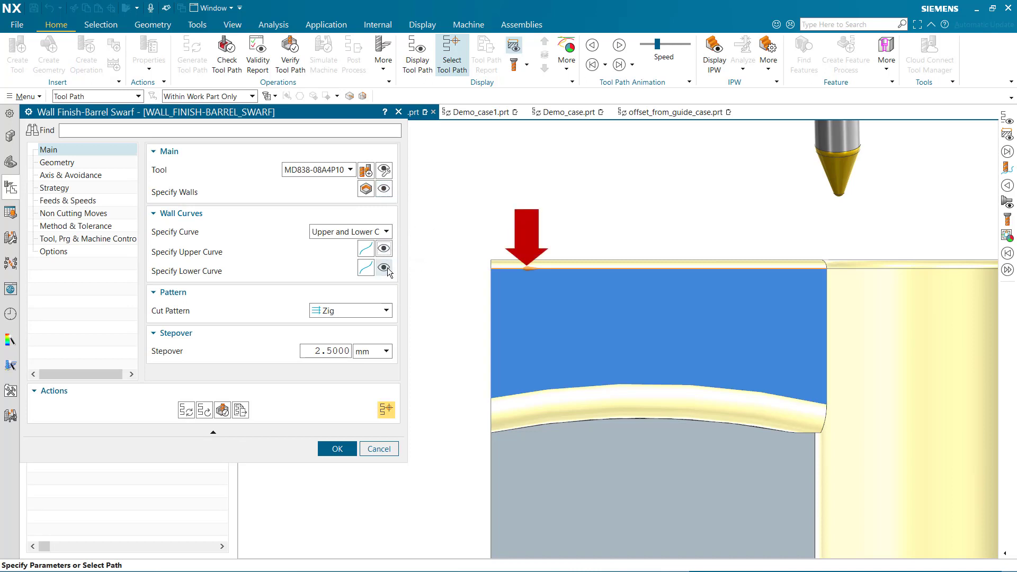
left_click(384, 268)
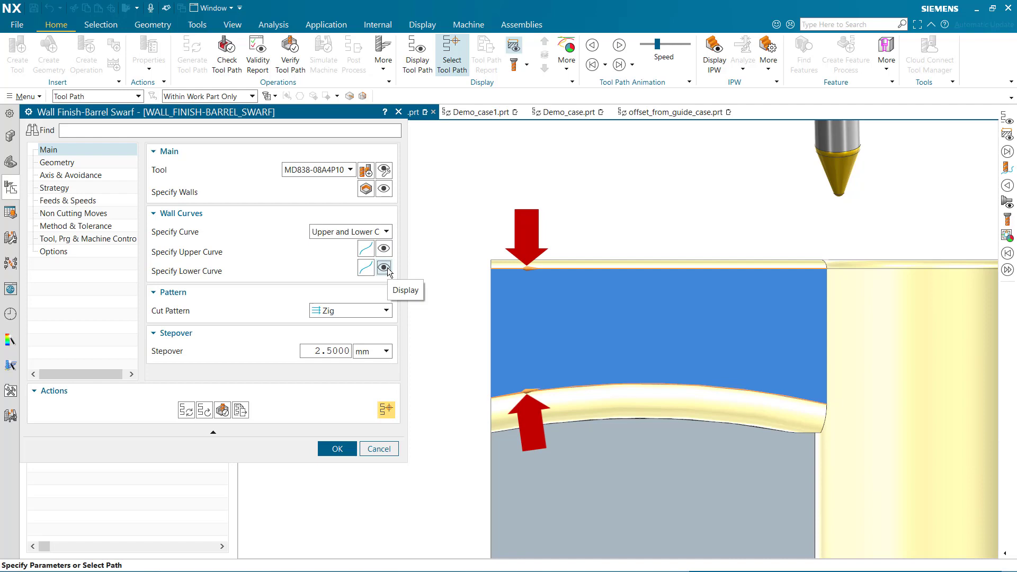
Step: Keep the Zig cut pattern, display the tool path, show Axis & Avoidance settings, and play the animation
left_click(386, 310)
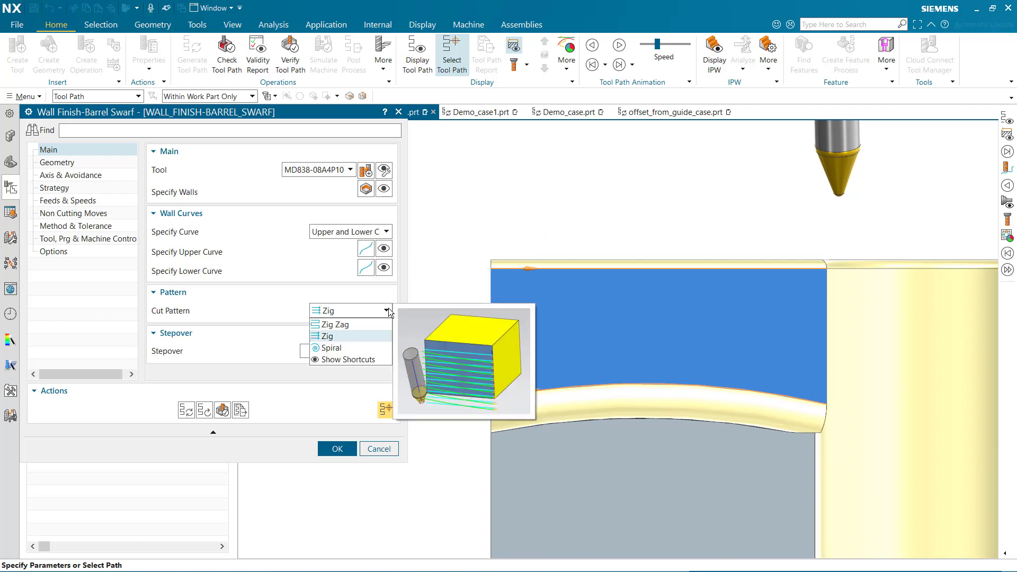
left_click(389, 308)
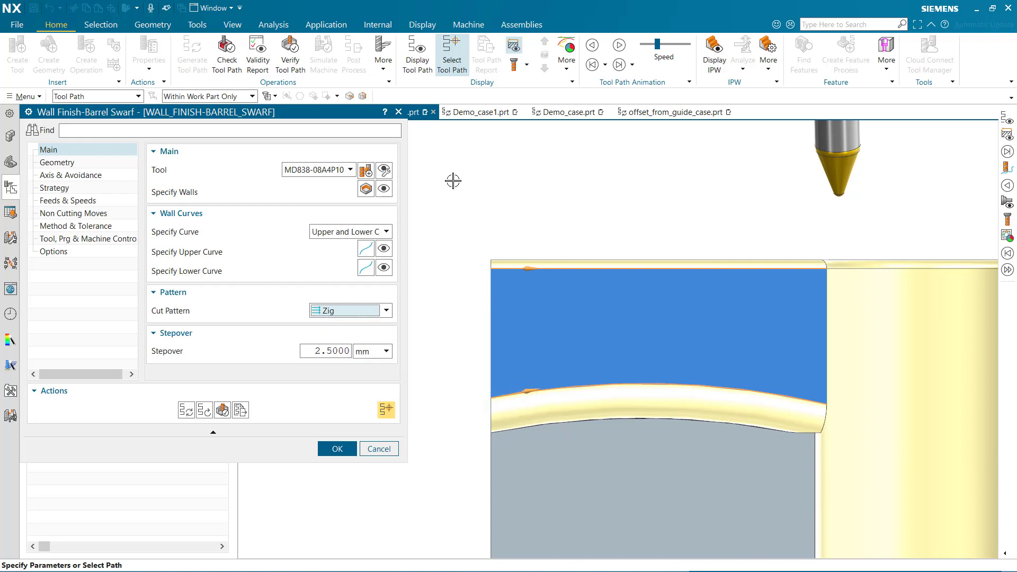
left_click(419, 58)
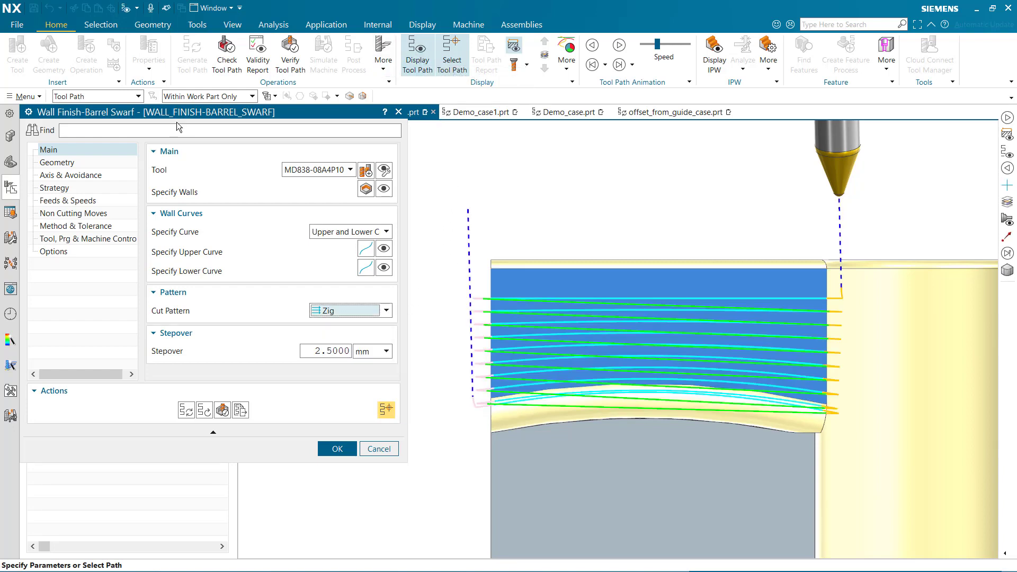
left_click(130, 175)
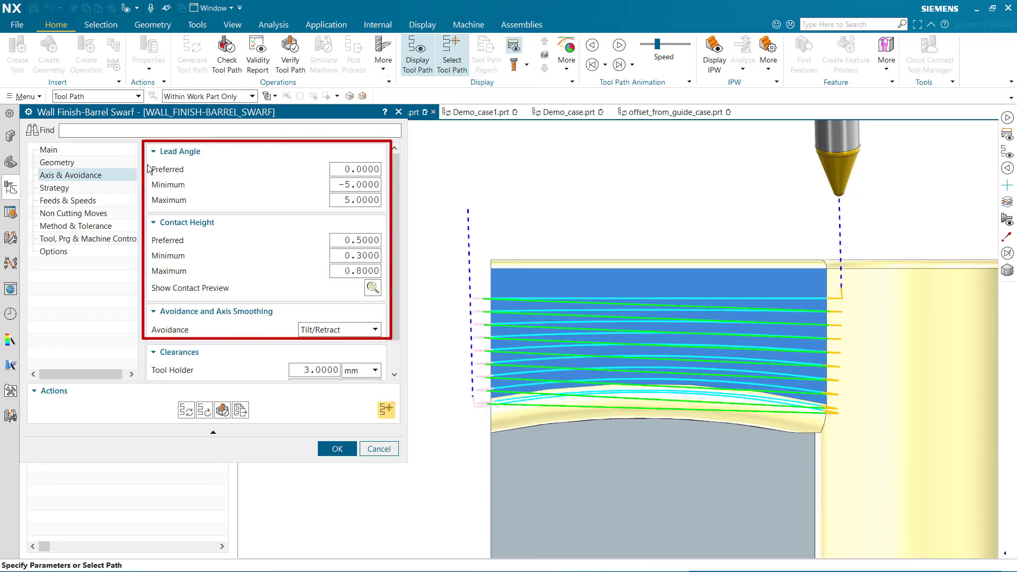
left_click(619, 46)
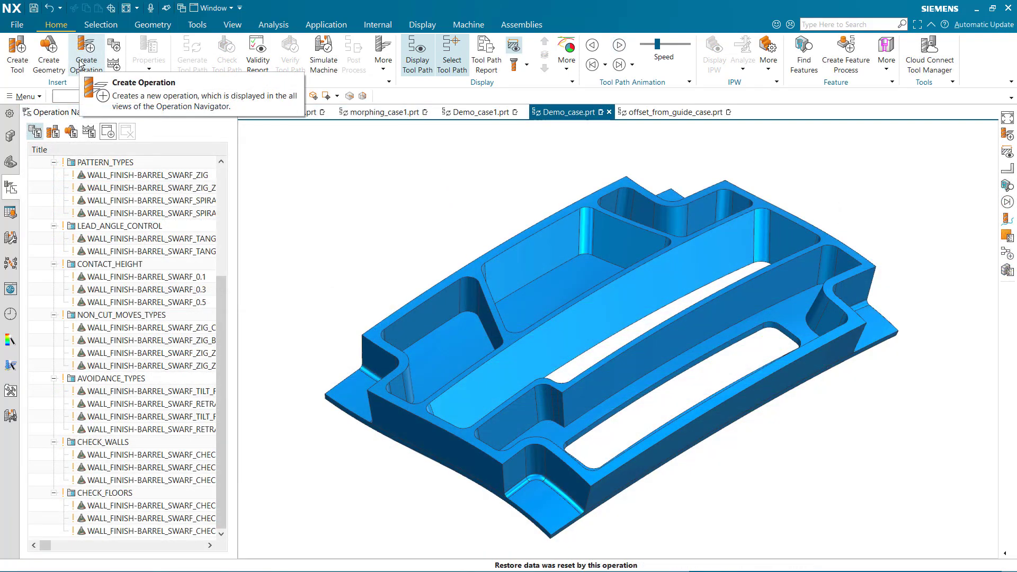
Step: Create a mill_multi-axis Wall Finish-Barrel Swarf operation using the TANGENT_BARREL tool
left_click(81, 65)
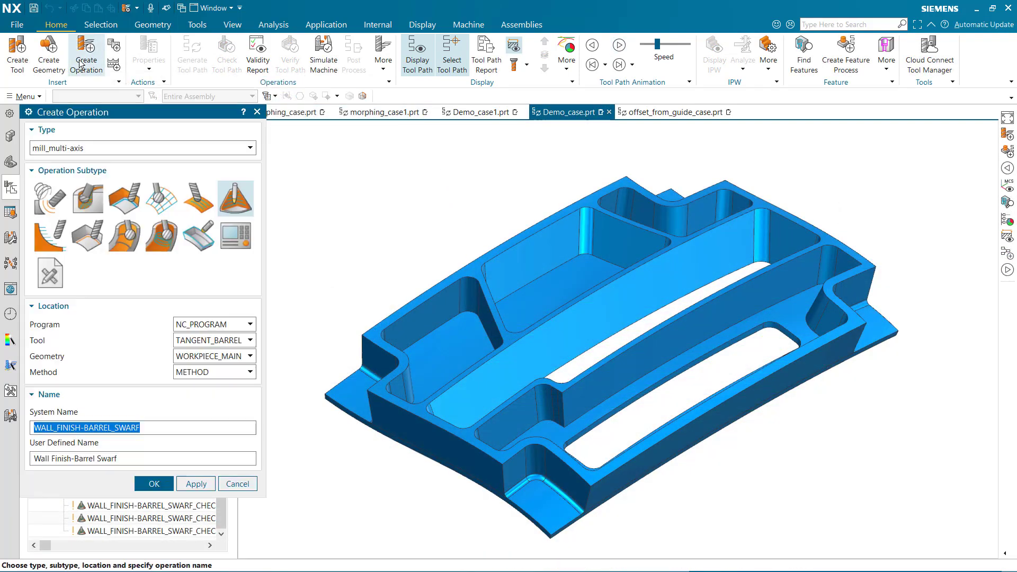
mouse_move(222, 204)
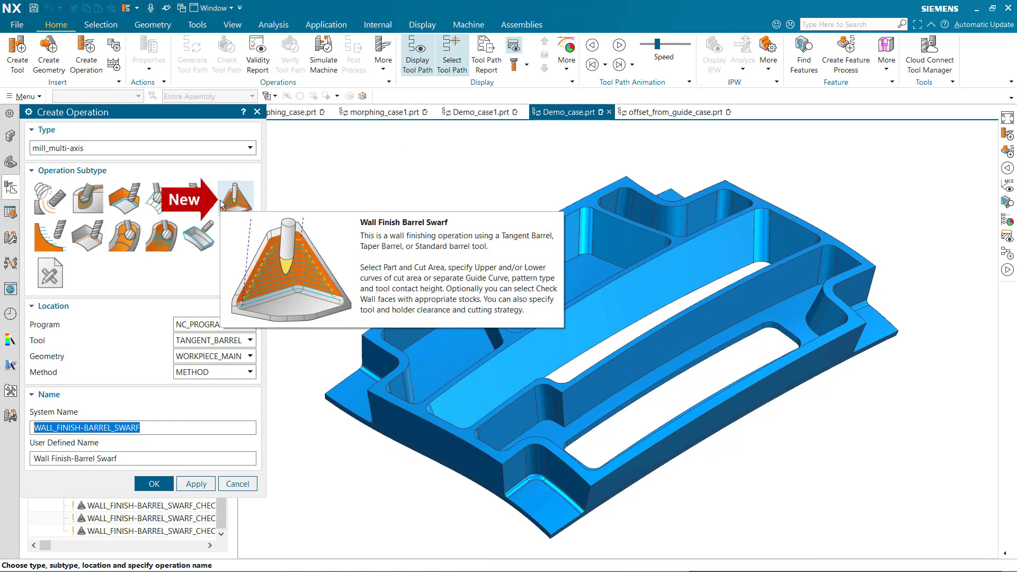
left_click(156, 485)
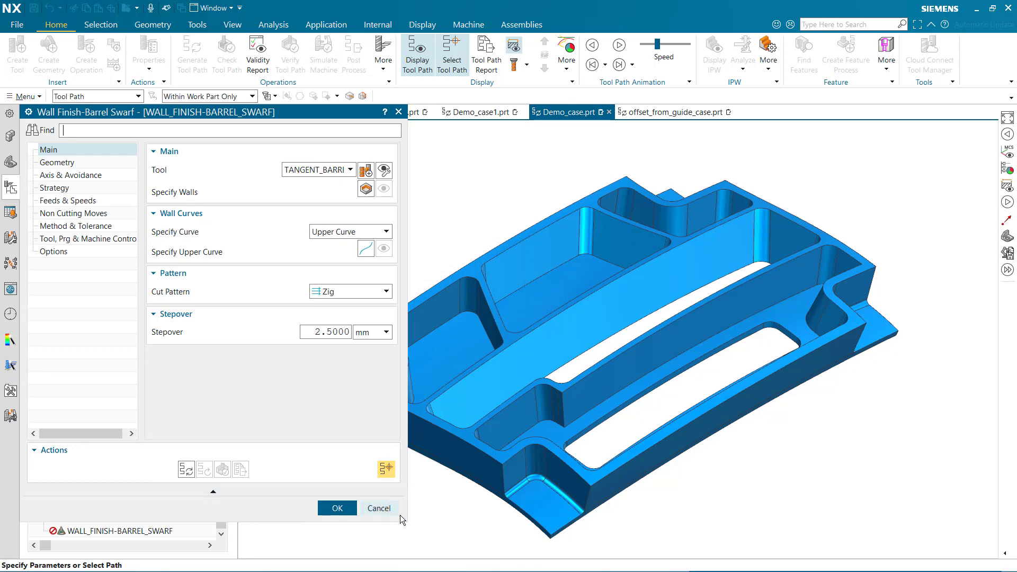
scroll(507, 553, "up", 5)
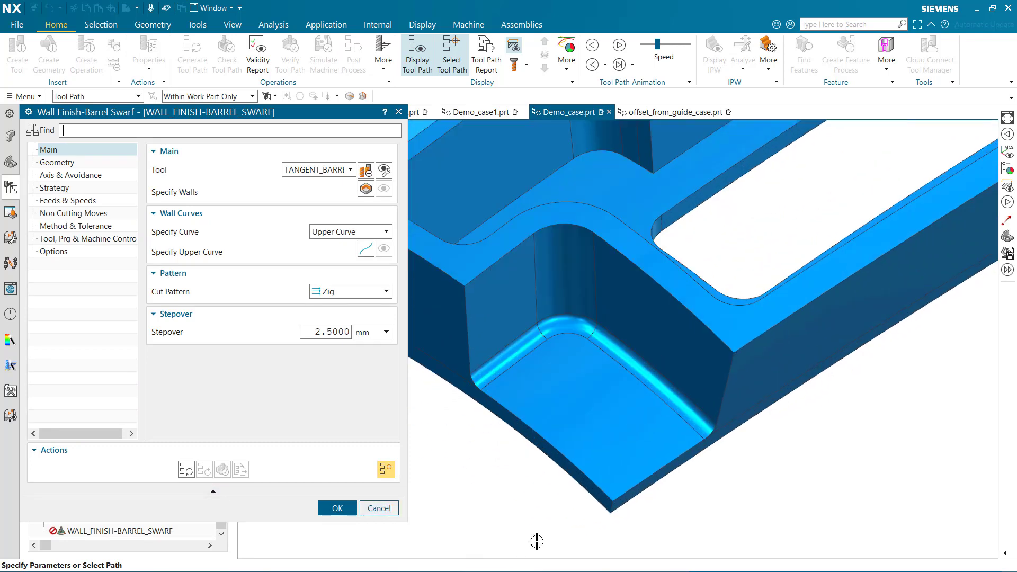
Step: Specify the two inner wall faces and the corner fillet face as the operation's walls
left_click(366, 190)
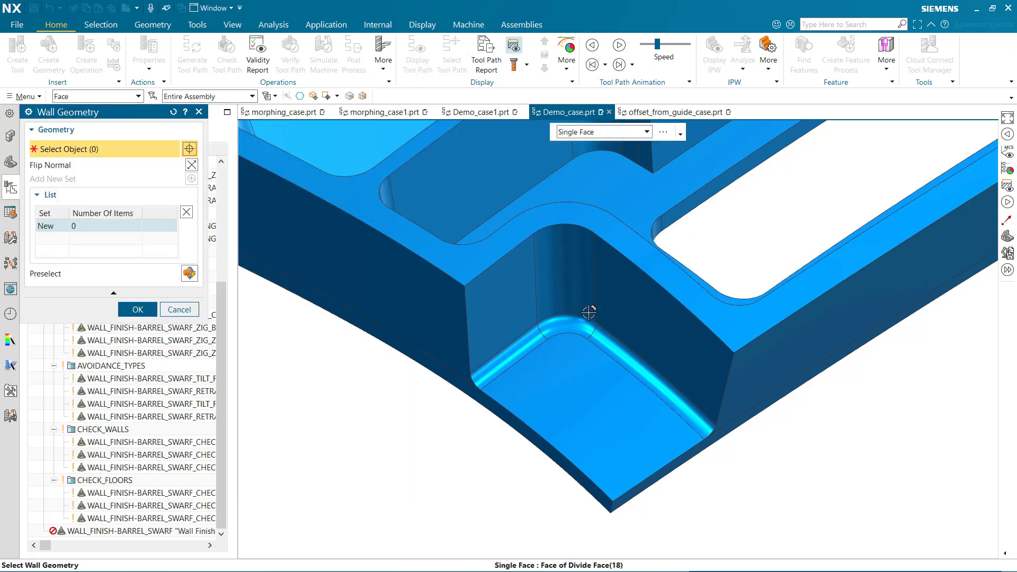
left_click(619, 316)
left_click(578, 270)
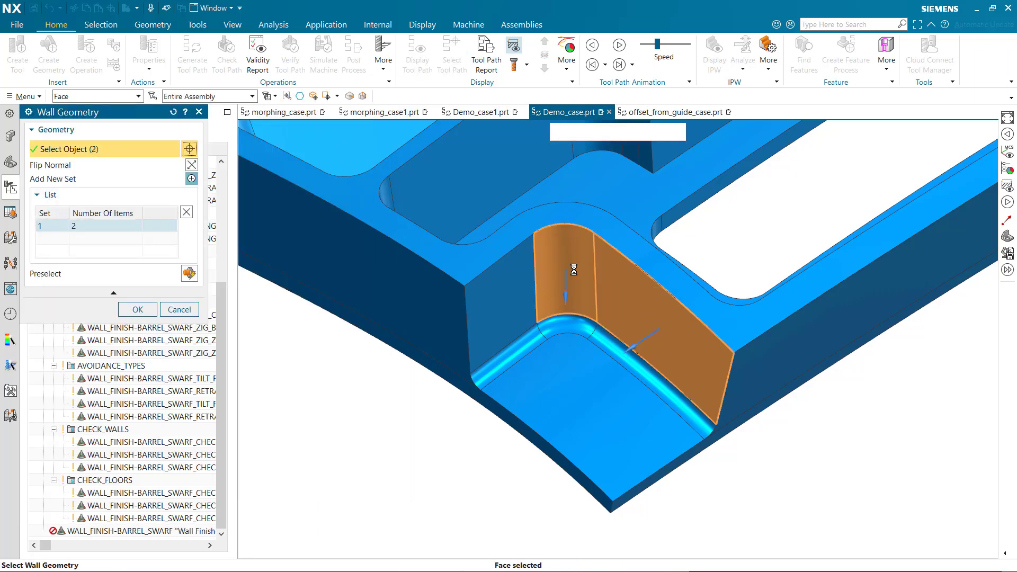
left_click(502, 286)
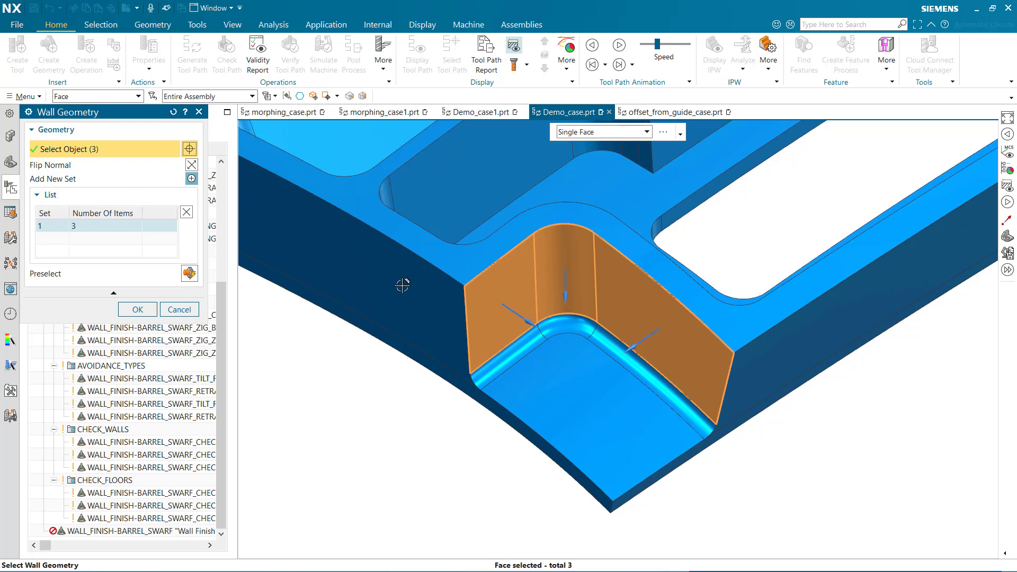
left_click(137, 310)
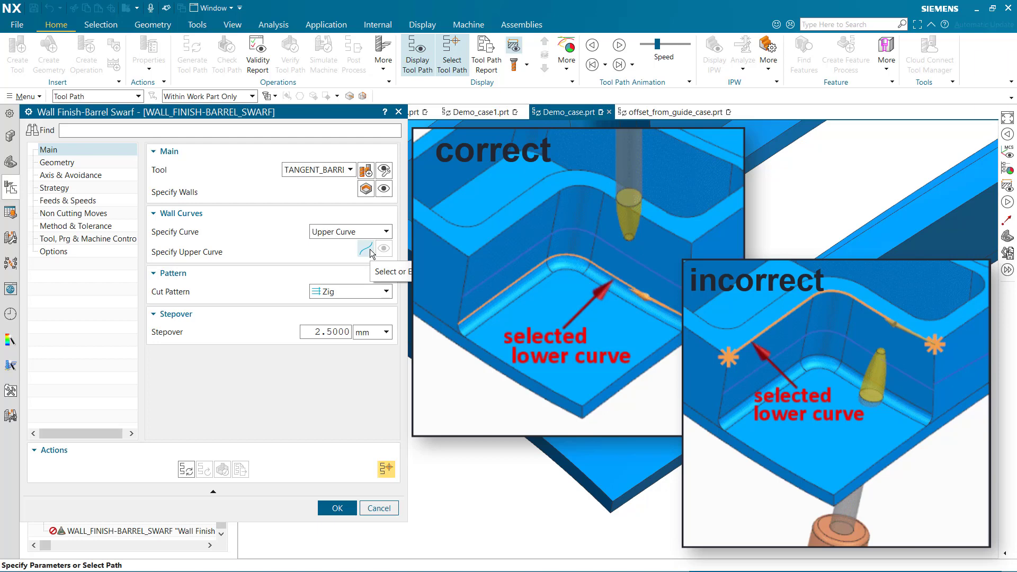
Step: Define the Upper Curve from the wall's two top edges and the fillet arc edge
left_click(365, 249)
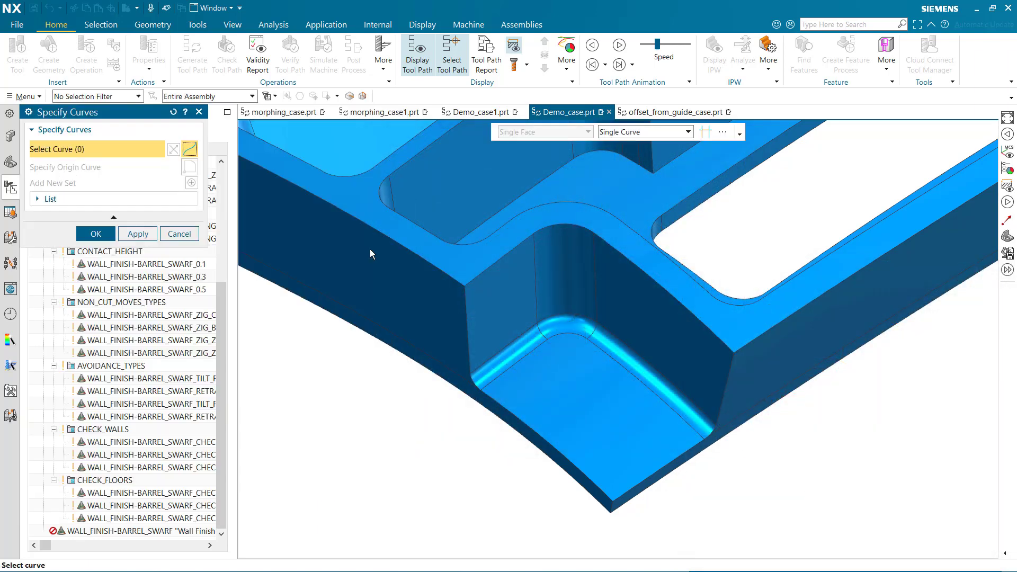
left_click(724, 338)
left_click(581, 227)
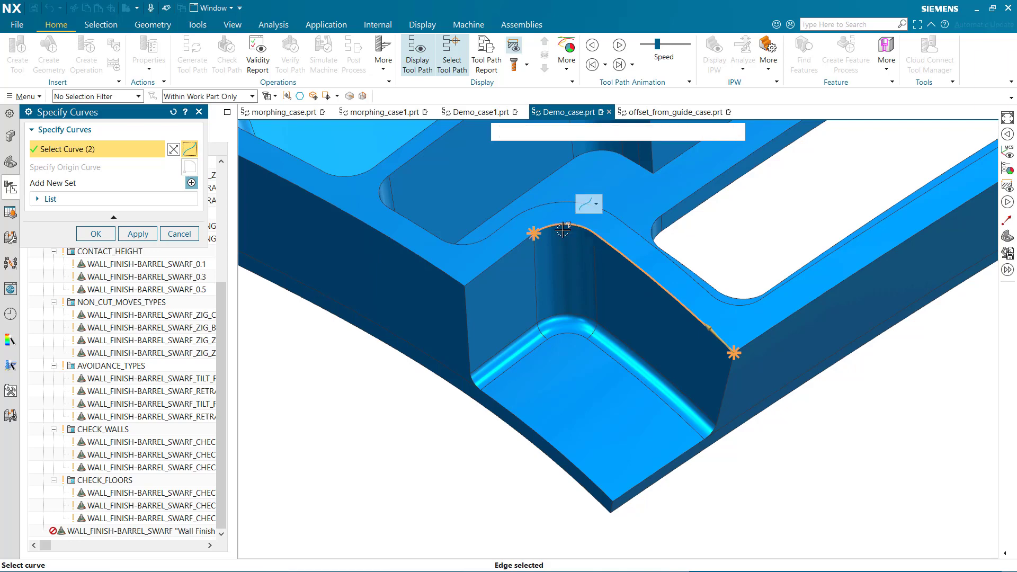
left_click(518, 248)
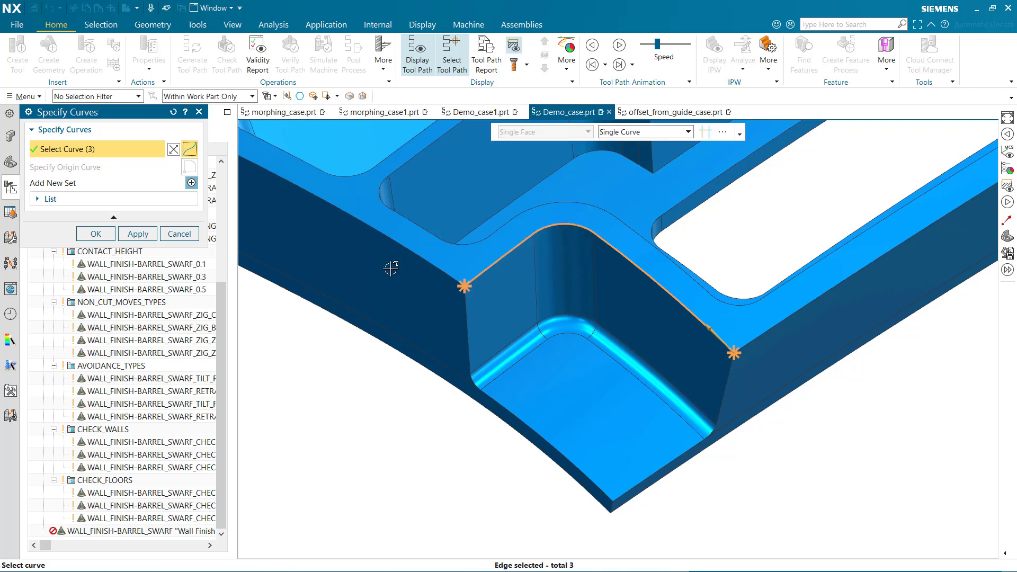
left_click(96, 234)
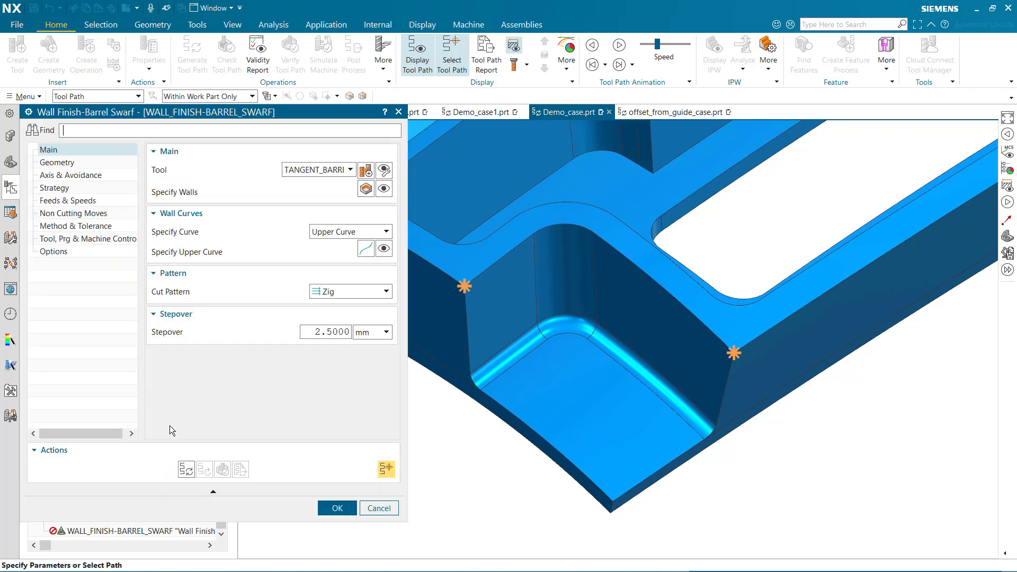
Step: Generate the tool path, play it back, and accept the operation
left_click(186, 470)
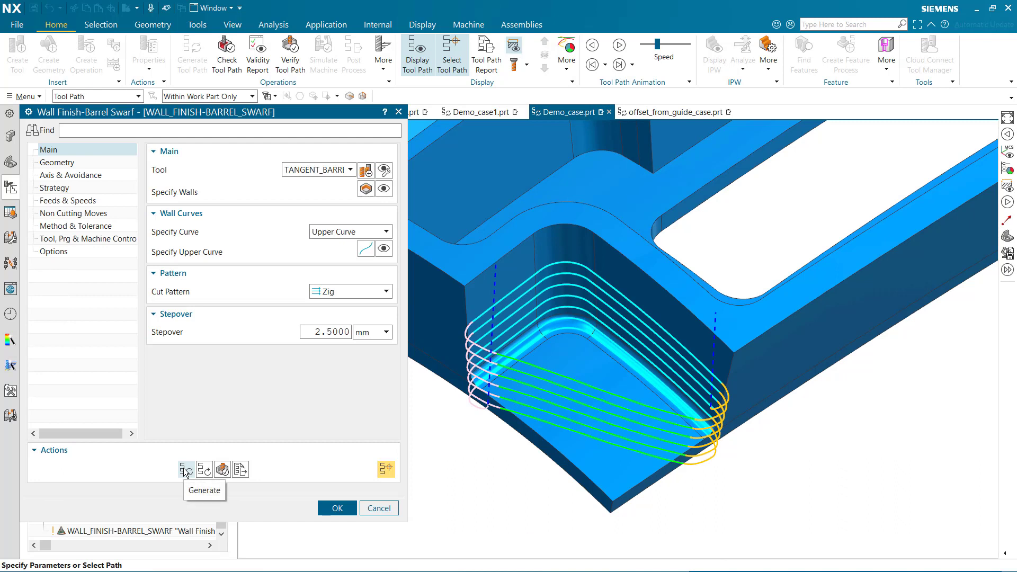
left_click(621, 47)
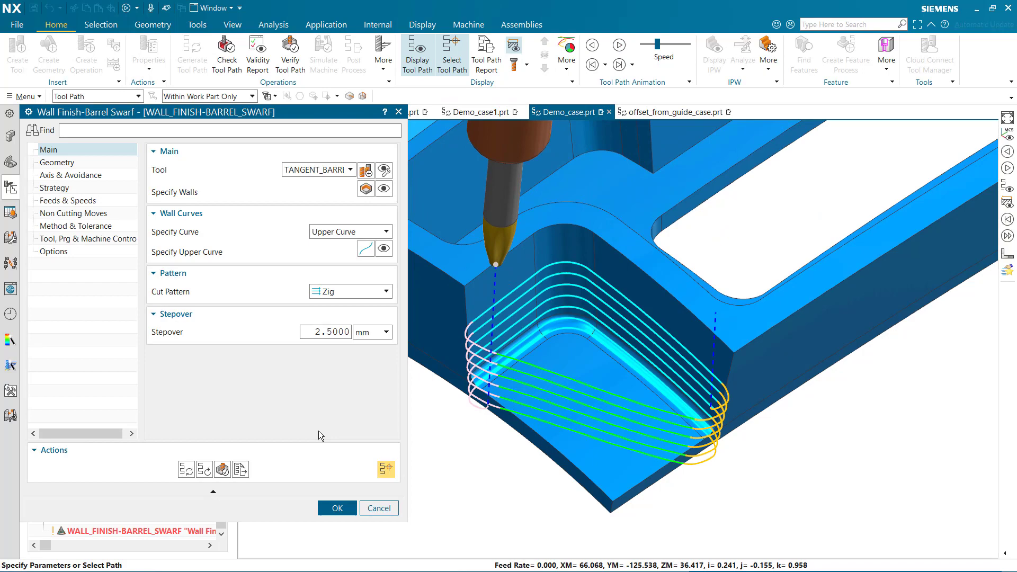
left_click(336, 509)
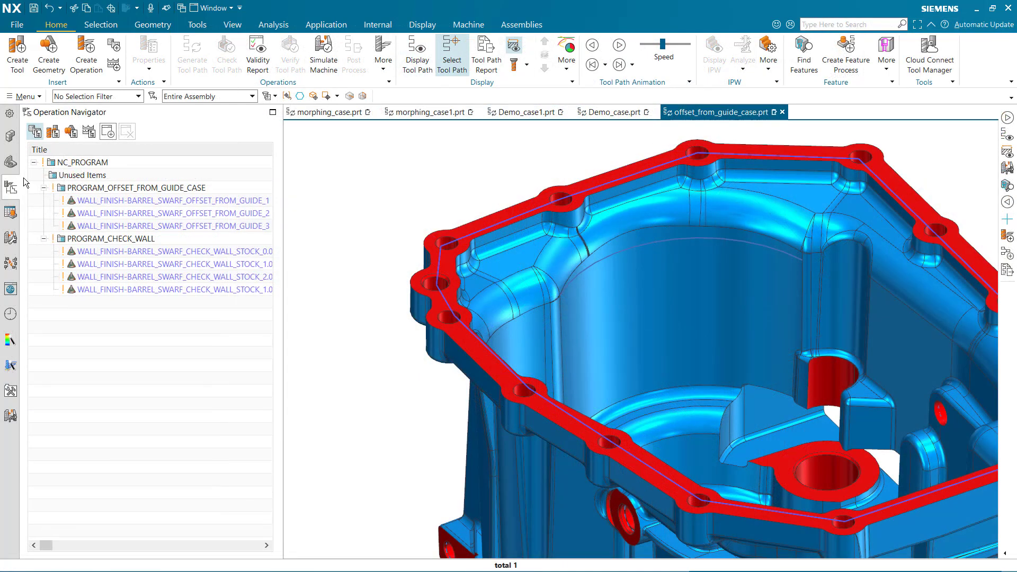
Step: In OFFSET_FROM_GUIDE_1, compare the Upper Curve wall curve with Offset from Guide, keeping Offset from Guide
double_click(65, 200)
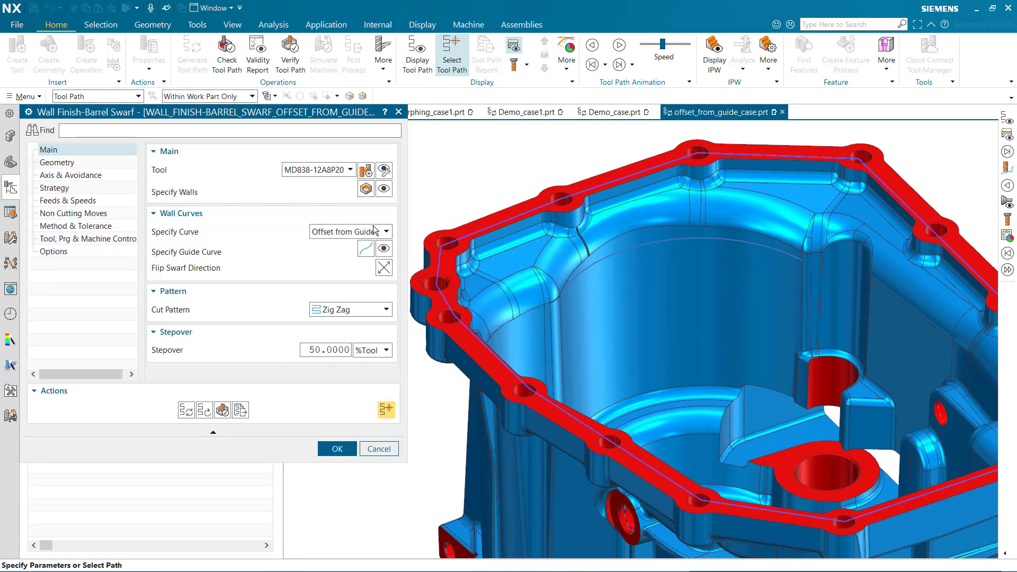
left_click(374, 231)
left_click(383, 243)
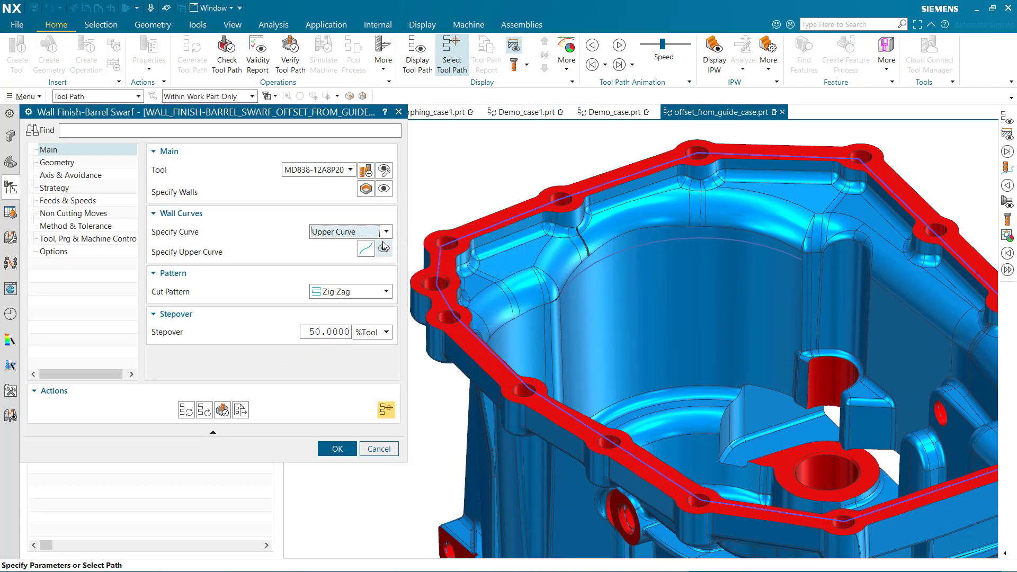
left_click(384, 249)
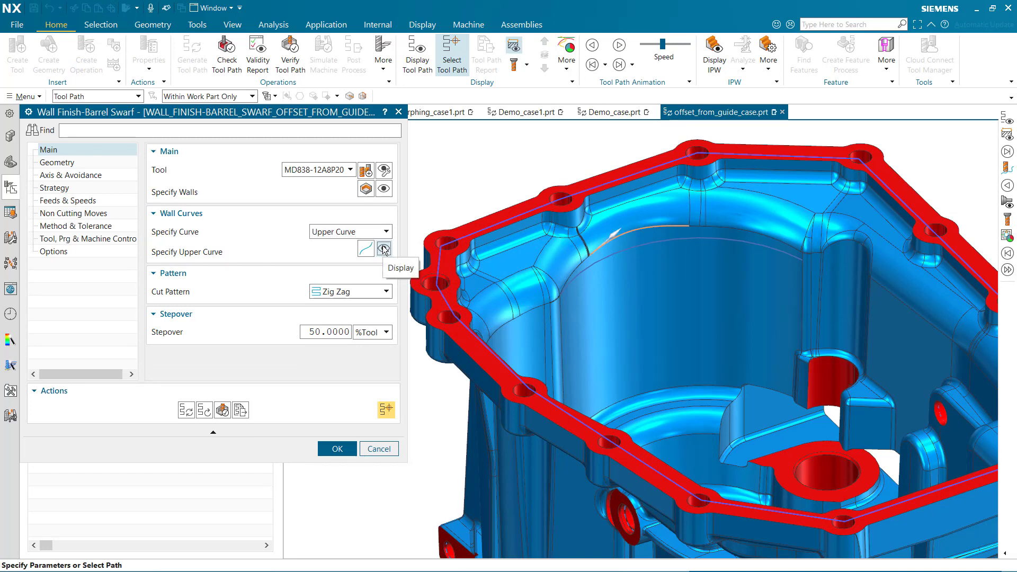
left_click(386, 232)
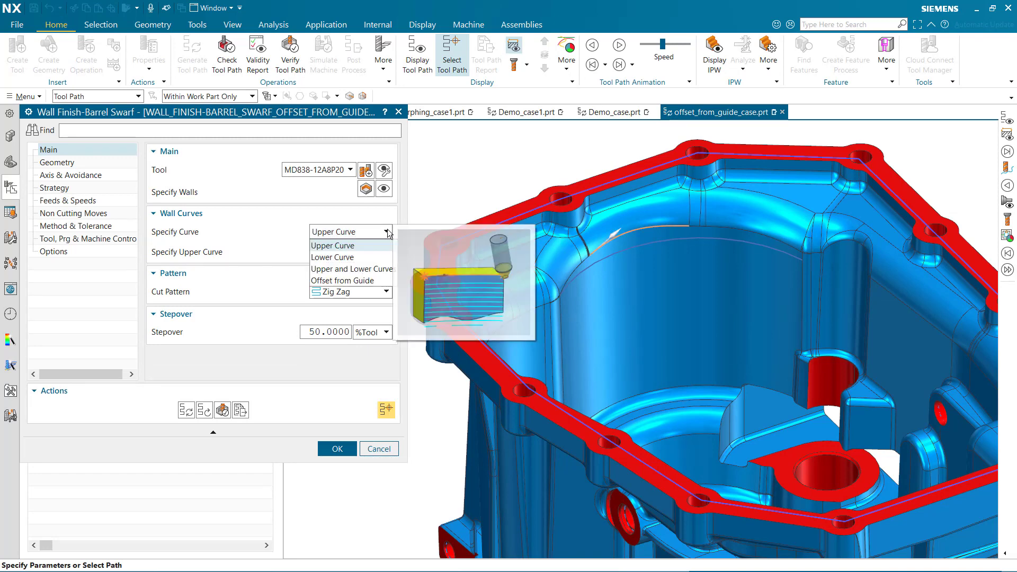
left_click(370, 281)
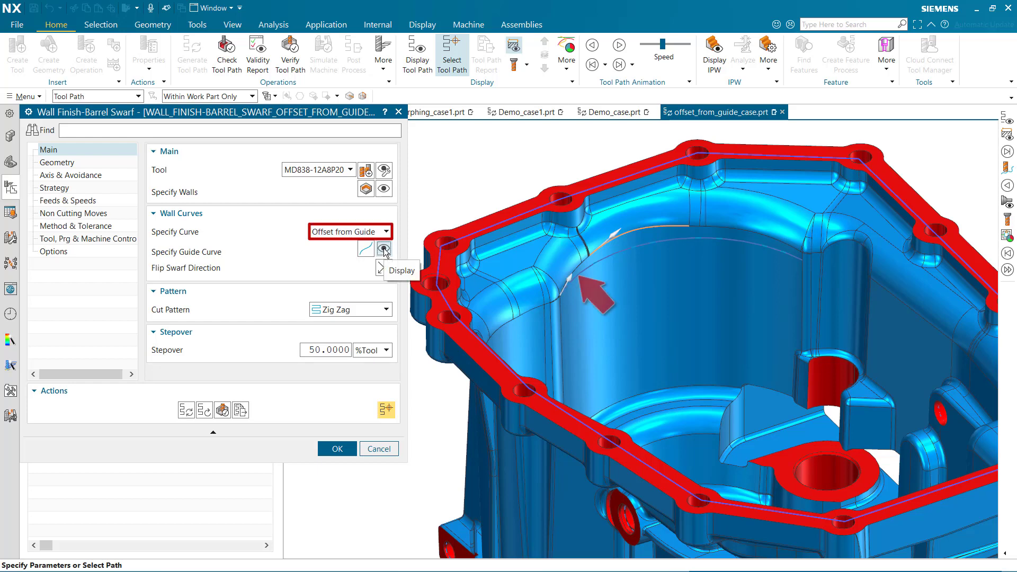
Step: Display and animate the zig-zag toolpath on the barrel wall, then accept the operation
left_click(417, 56)
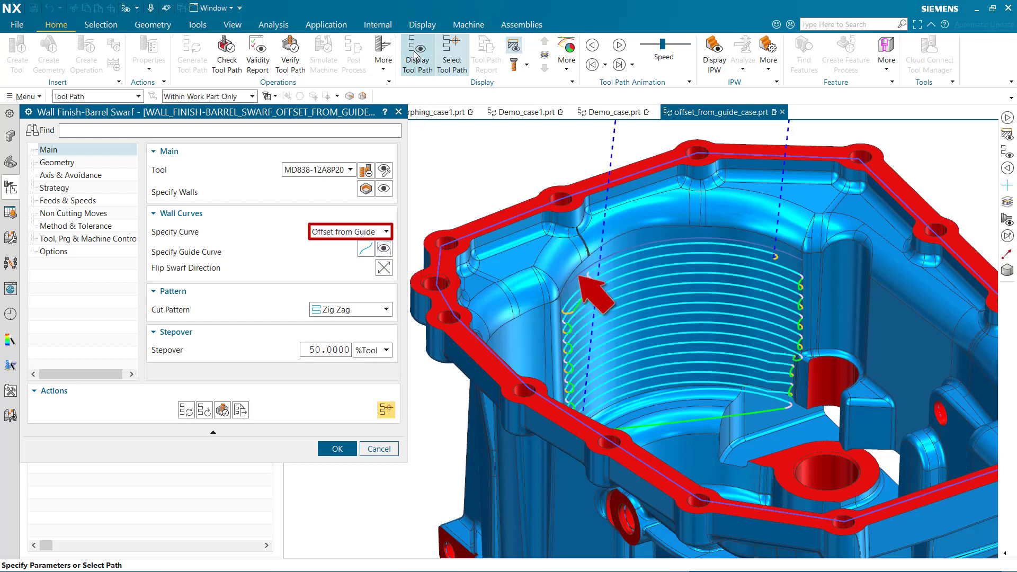
left_click(619, 46)
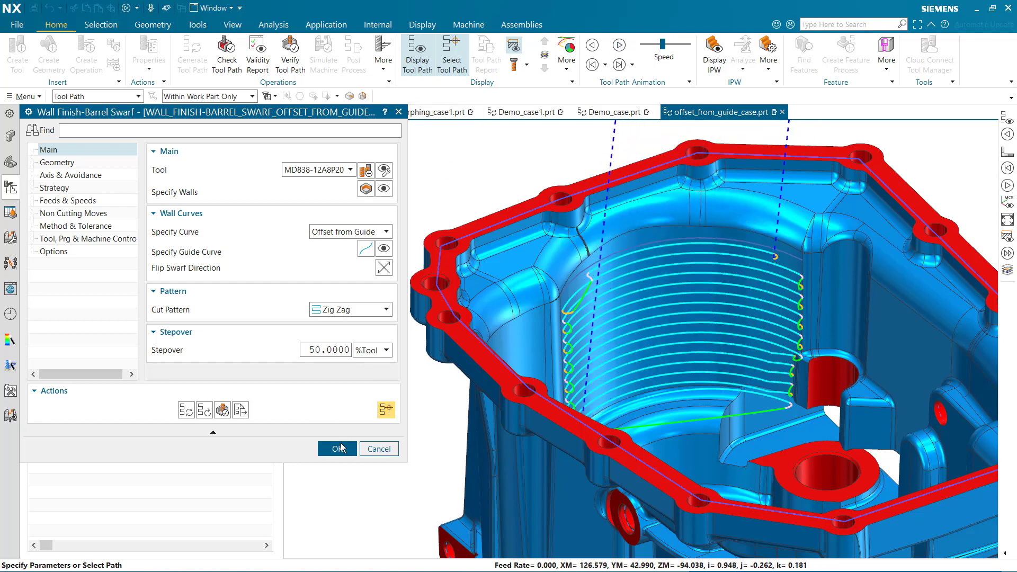
left_click(340, 448)
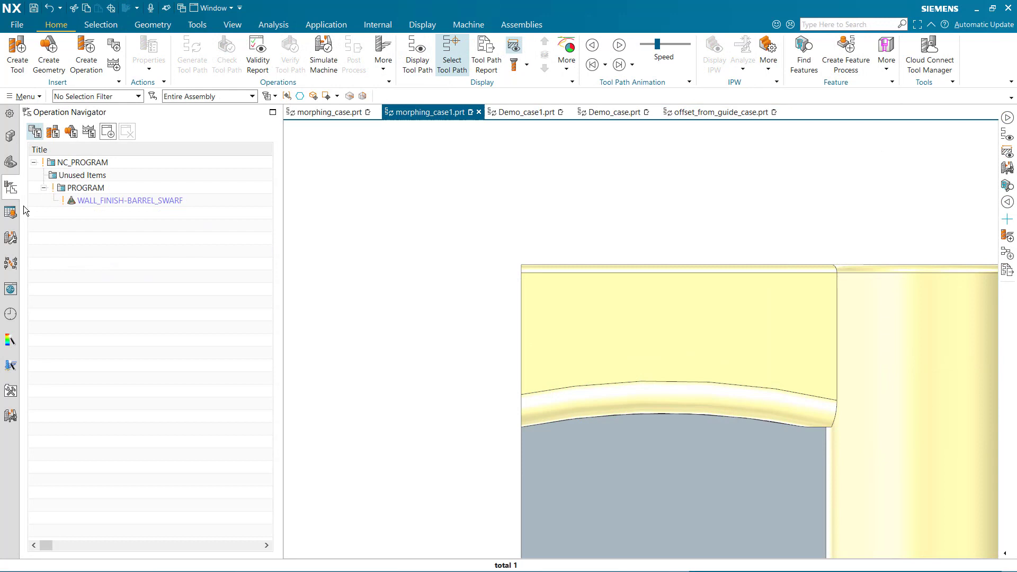
Step: Open WALL_FINISH-BARREL_SWARF, show its walls and lower and upper curves, then display and play its Zig toolpath
double_click(71, 201)
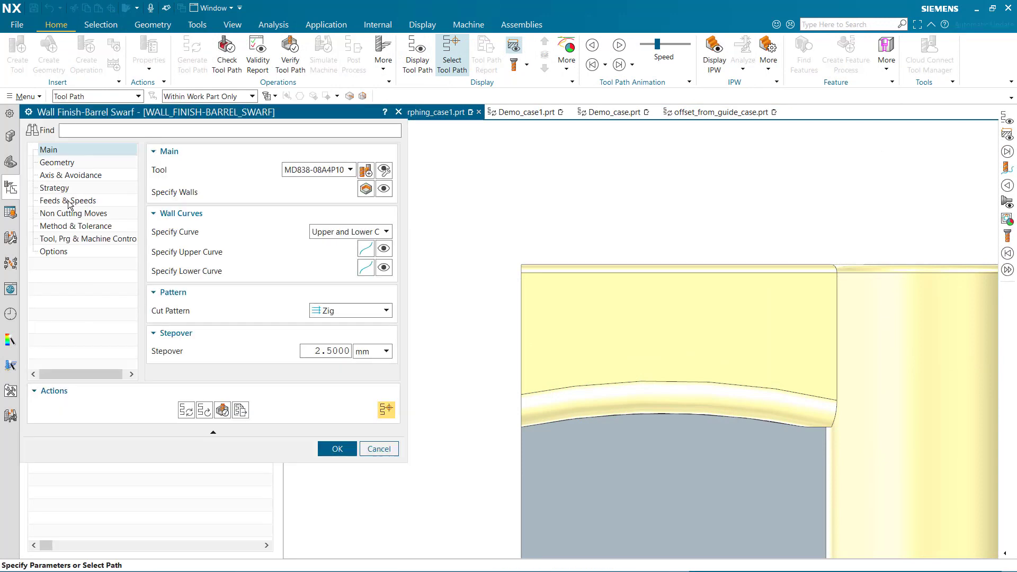
left_click(383, 189)
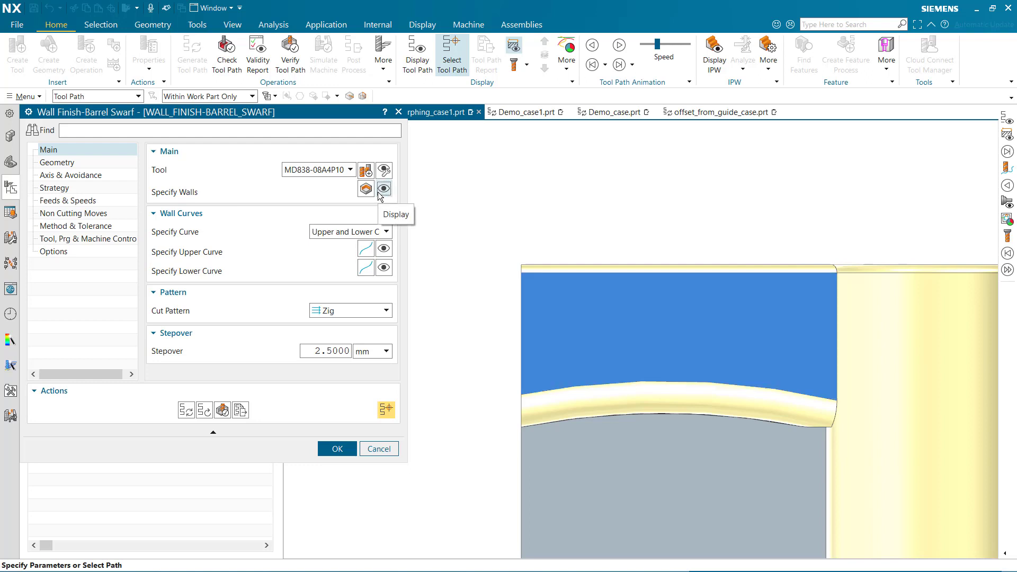
left_click(387, 270)
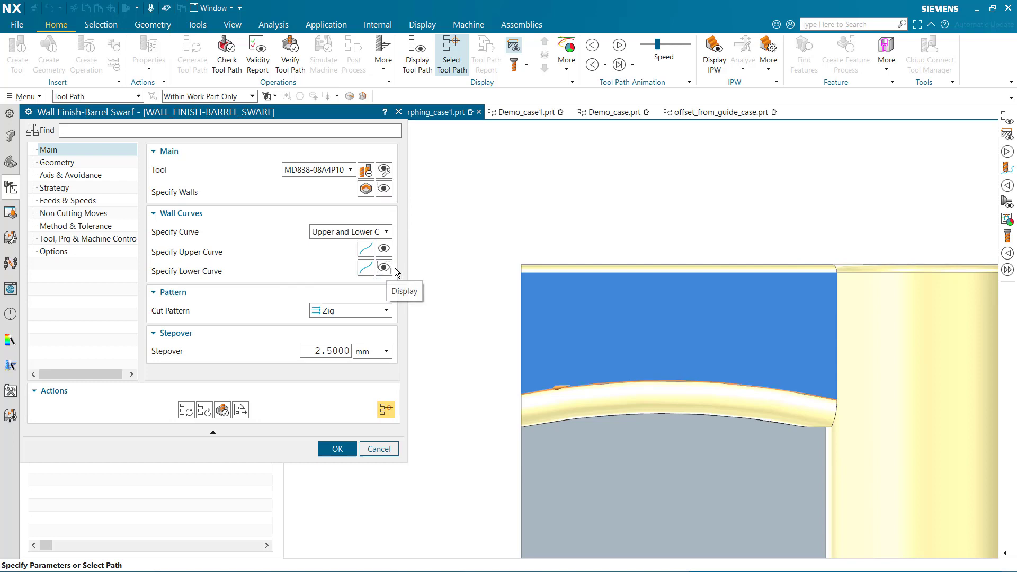
left_click(385, 249)
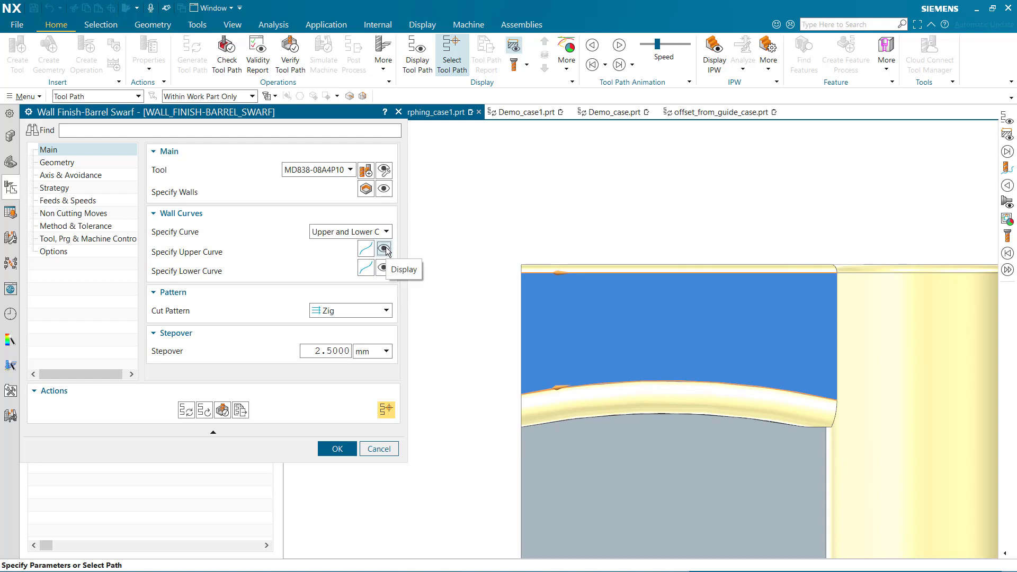
left_click(414, 57)
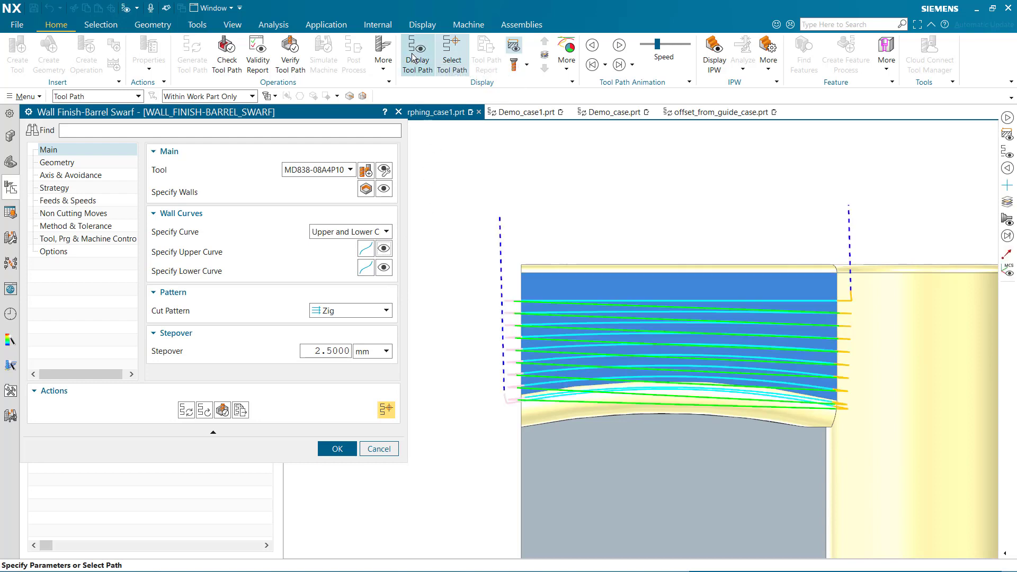
left_click(619, 46)
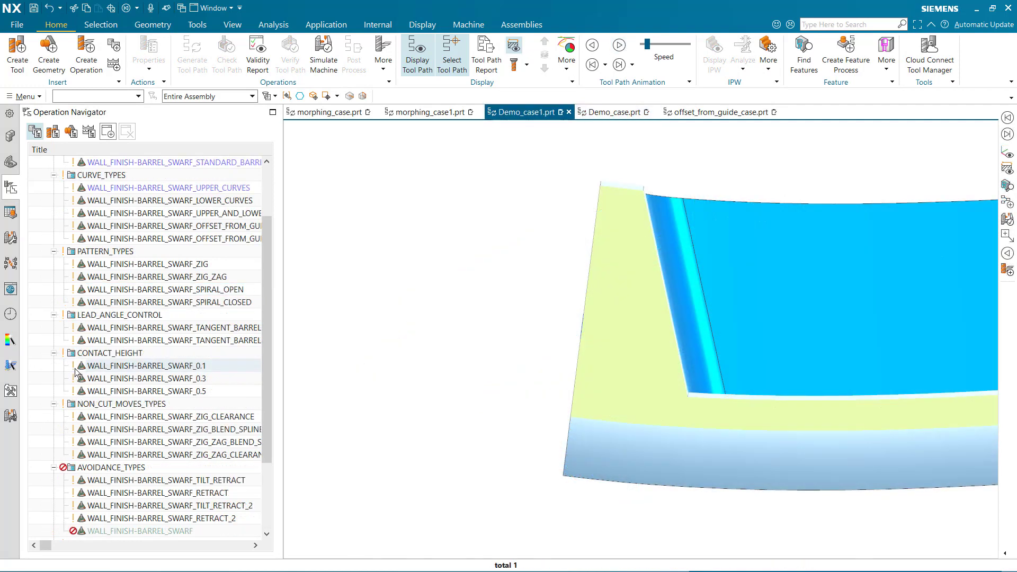
Step: Open WALL_FINISH-BARREL_SWARF_0.1's Axis & Avoidance page and preview contact heights: preferred 0.1, minimum 0, maximum 0.8
double_click(81, 367)
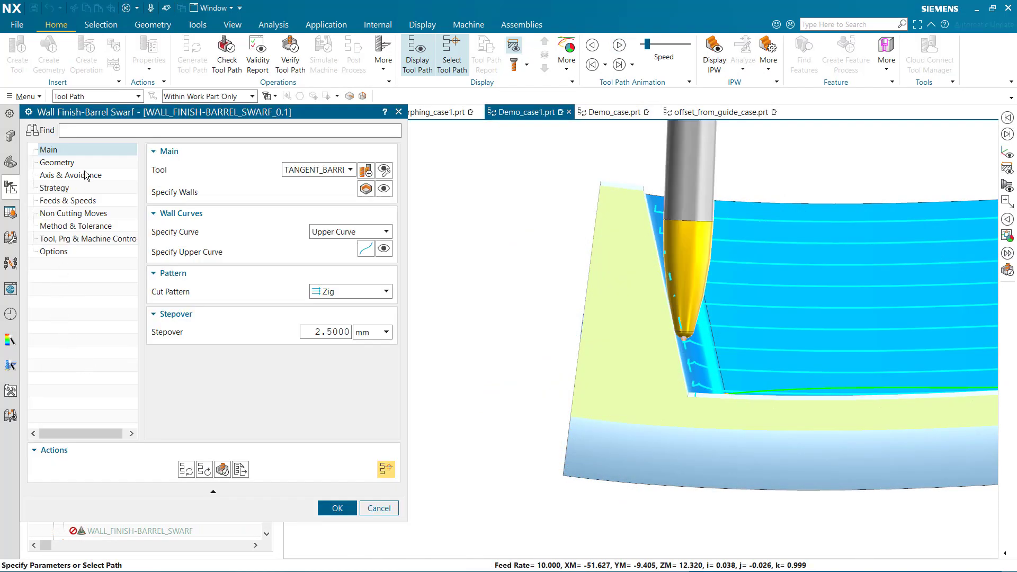
left_click(85, 177)
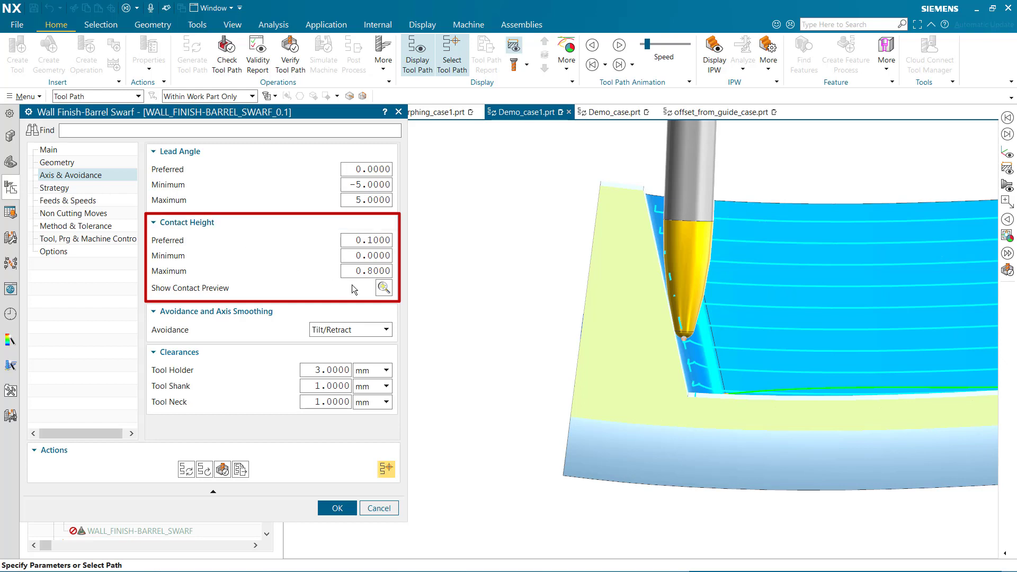
mouse_move(384, 294)
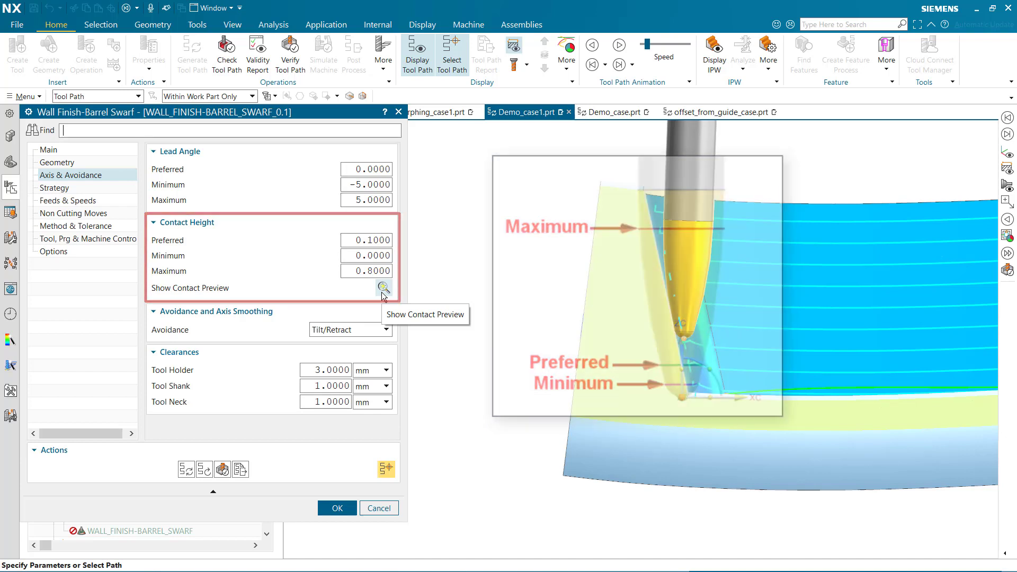
Step: Show the tool's contact points along the toolpath passes
left_click(567, 56)
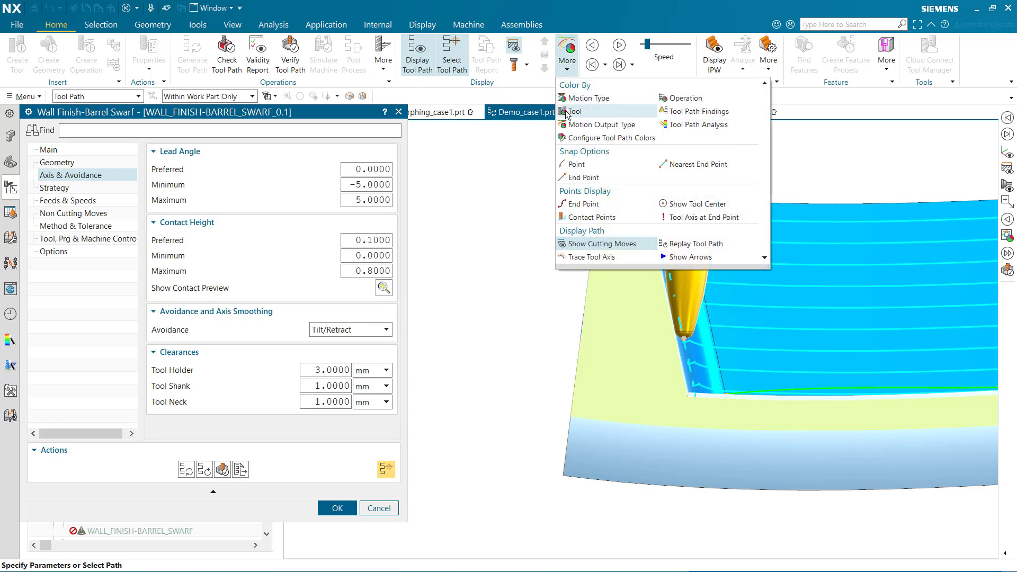
left_click(580, 218)
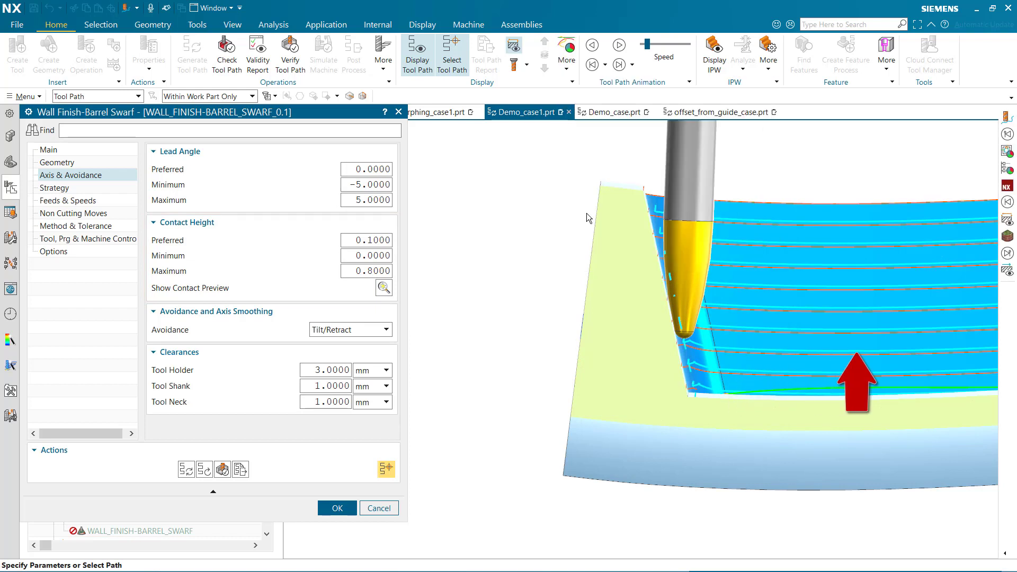